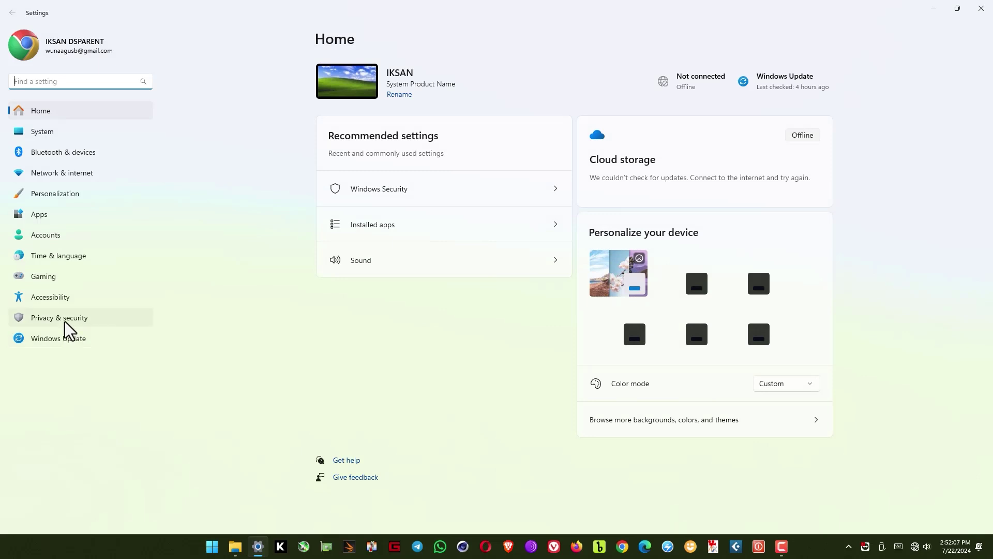
Turn off Real-time protection in the Windows Security virus & threat protection settings and close both settings windows.
left_click(64, 321)
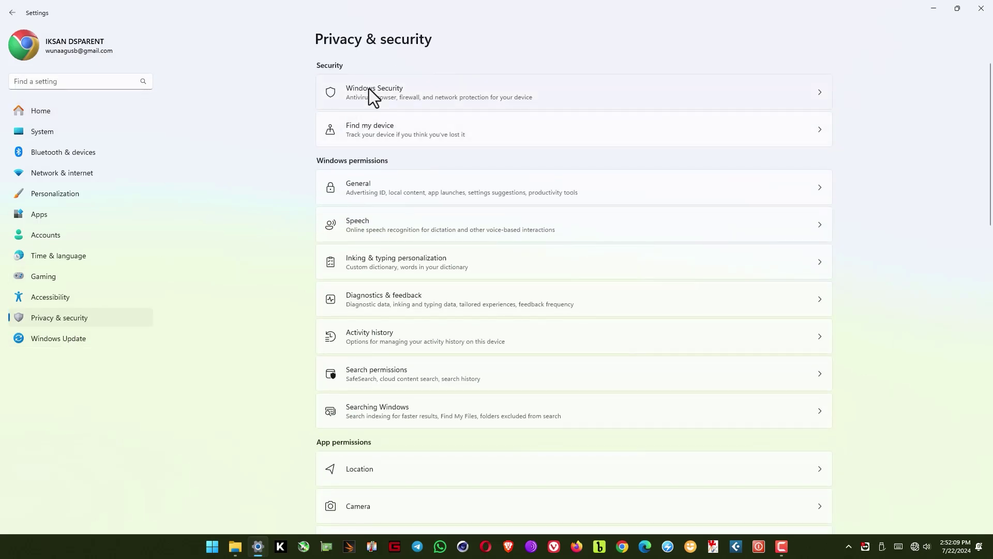
left_click(369, 89)
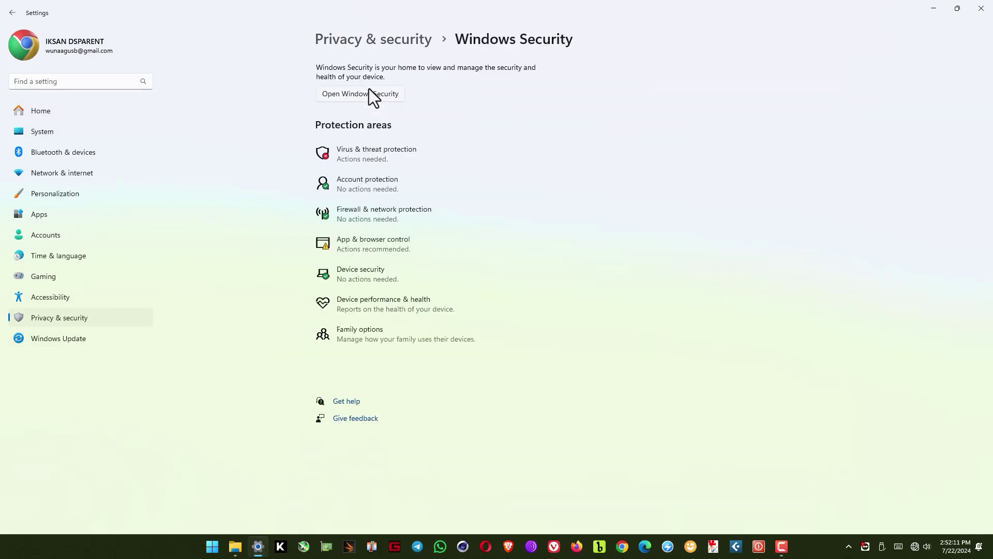
left_click(359, 152)
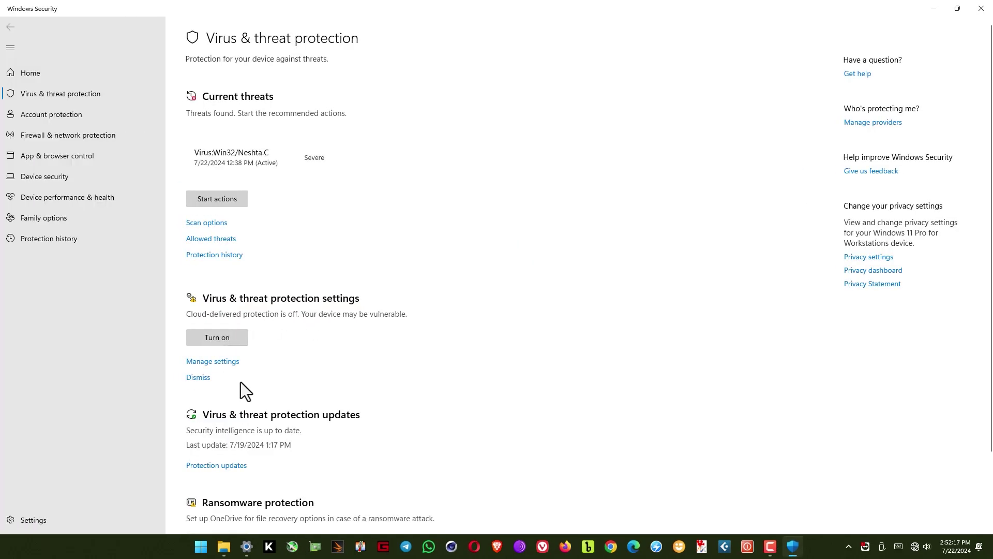
left_click(212, 362)
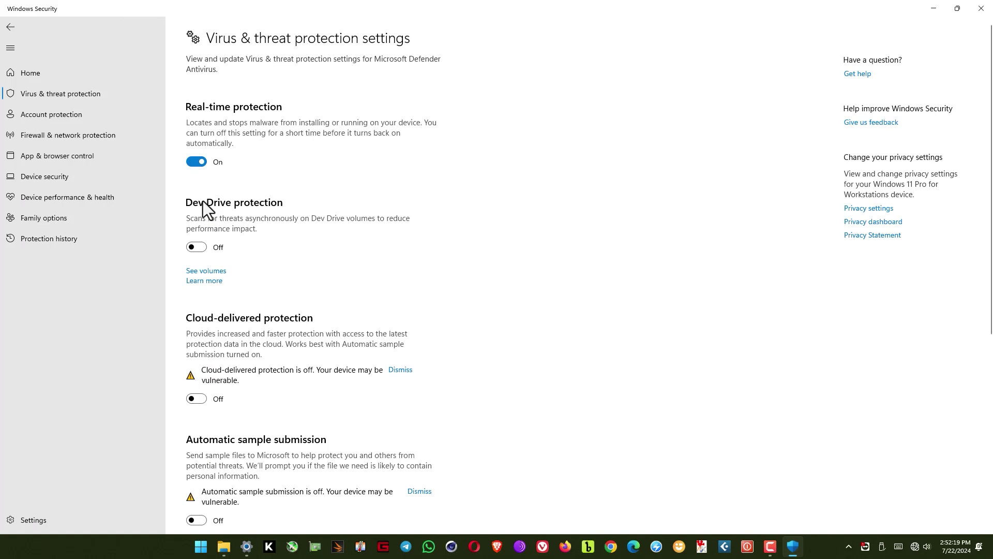
left_click(190, 164)
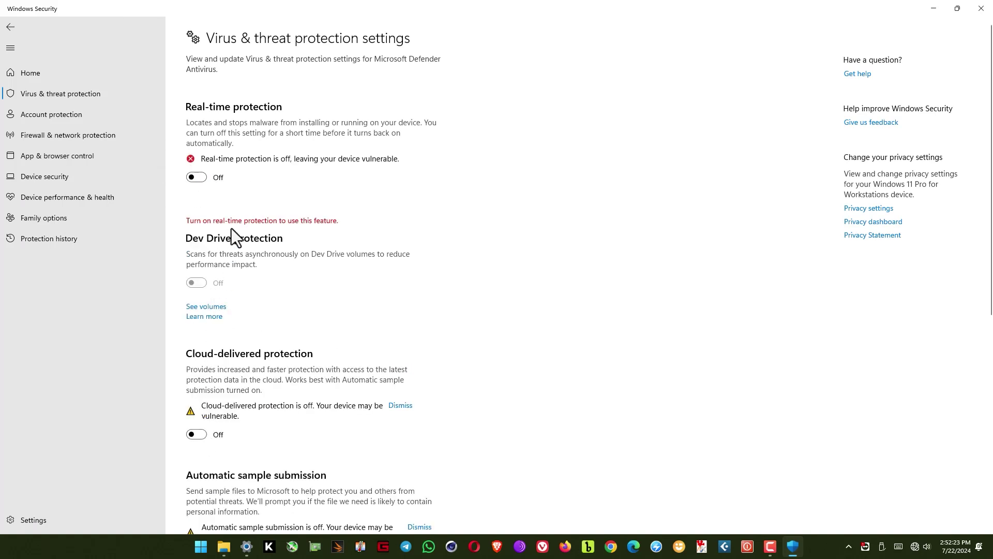
left_click(983, 10)
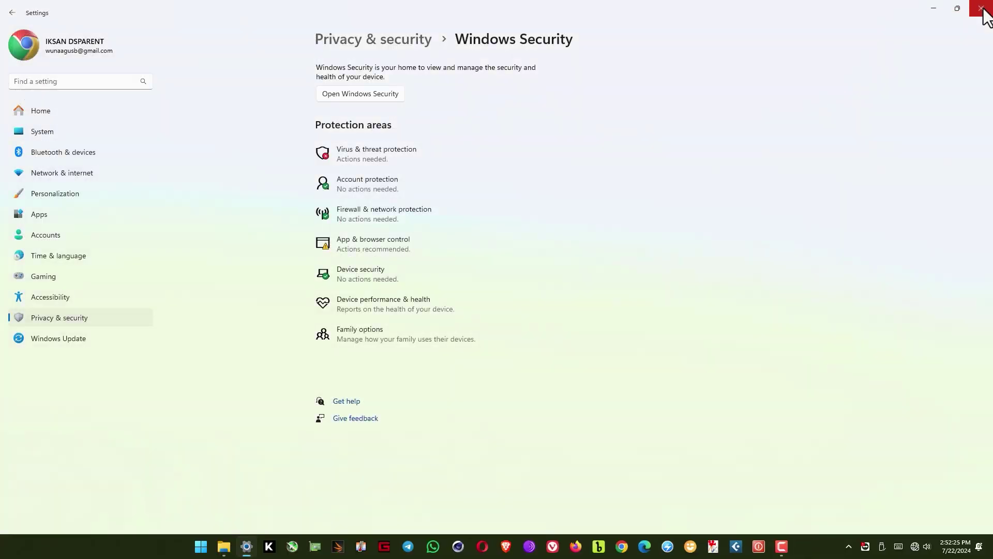
left_click(983, 9)
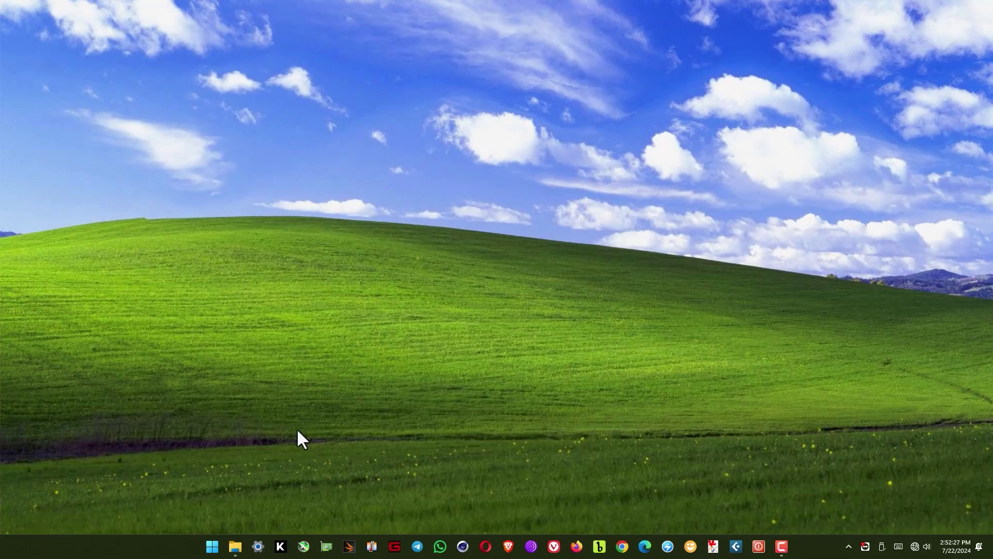
Open the Photoshop2024v25.1.0Beta.rar archive from the 3DMark Ice Storm folder and enter its Photoshop2024v25.1.0Beta folder.
left_click(235, 547)
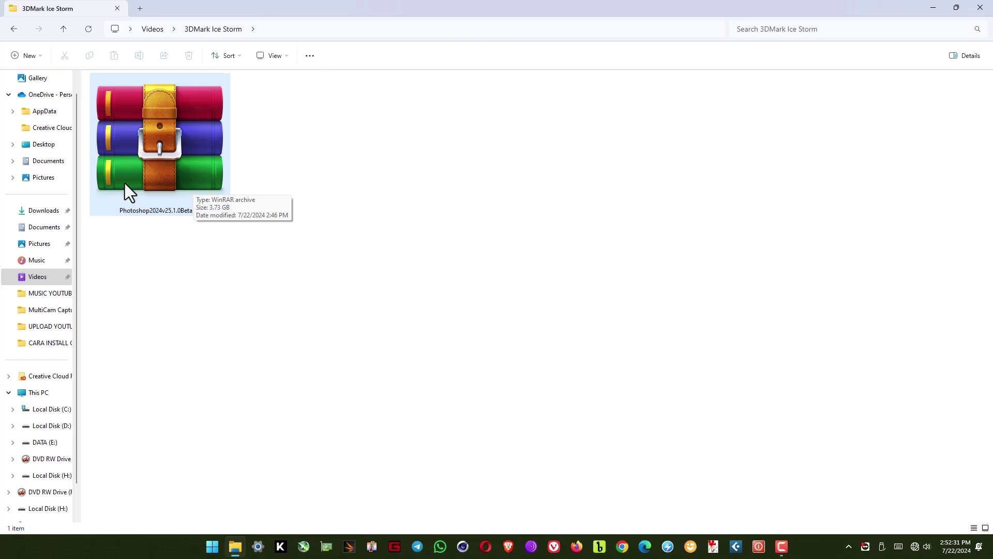
double_click(183, 166)
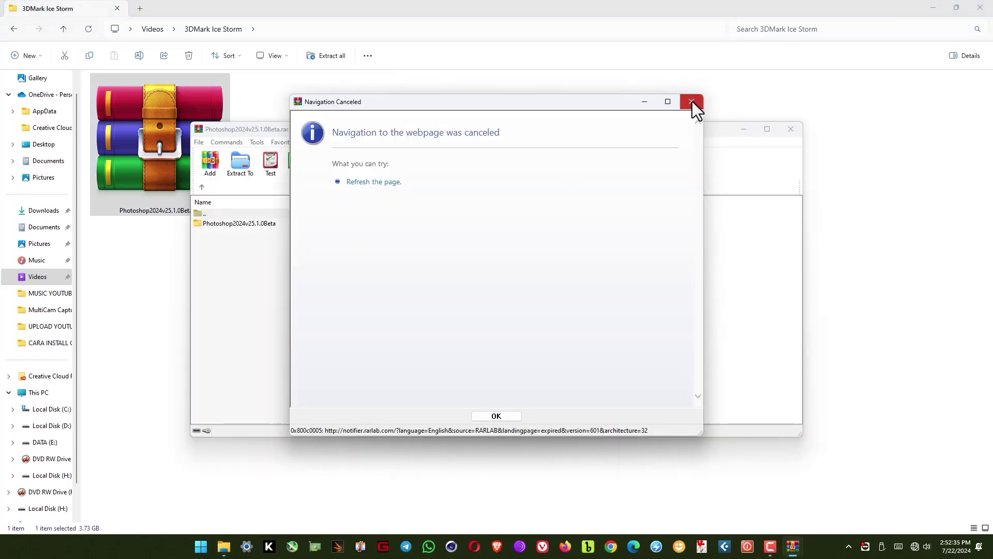
left_click(691, 101)
double_click(242, 225)
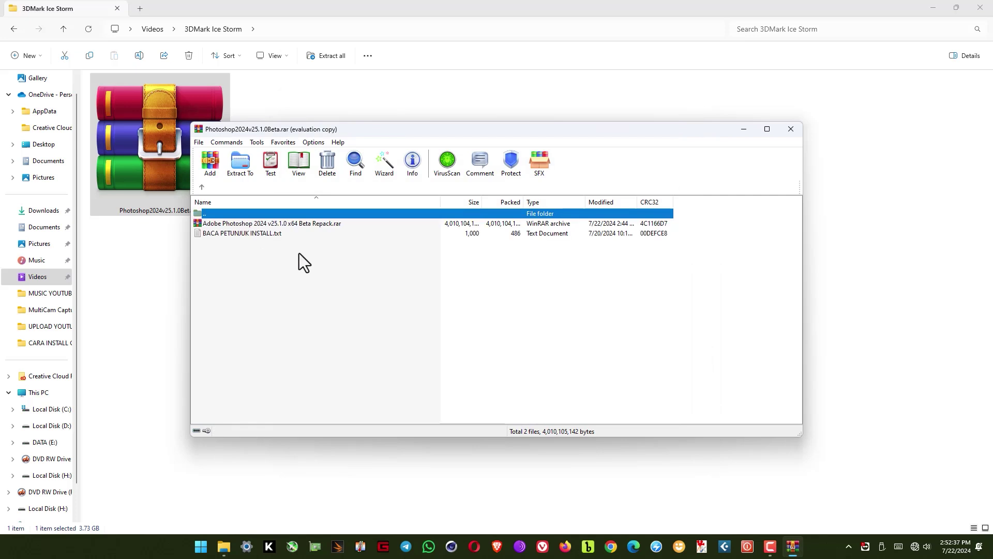
left_click(271, 286)
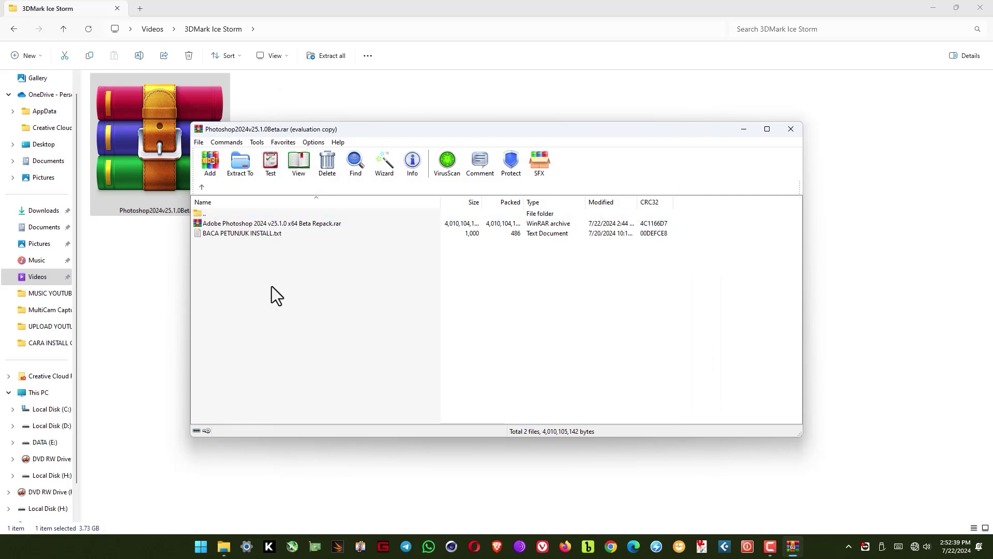
Open the nested Adobe Photoshop 2024 v25.1.0 x64 Beta Repack.rar archive by entering its archive password.
double_click(231, 223)
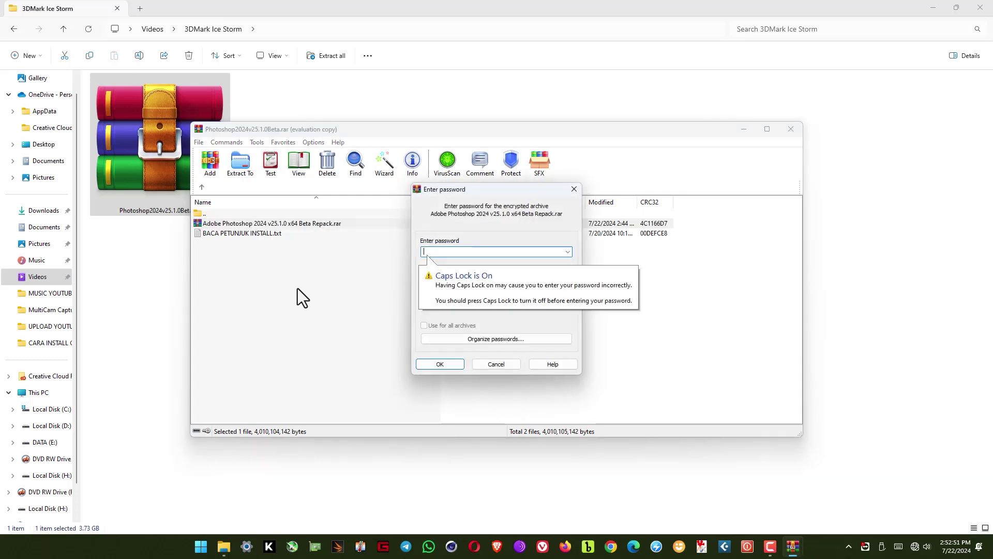
type("•••••")
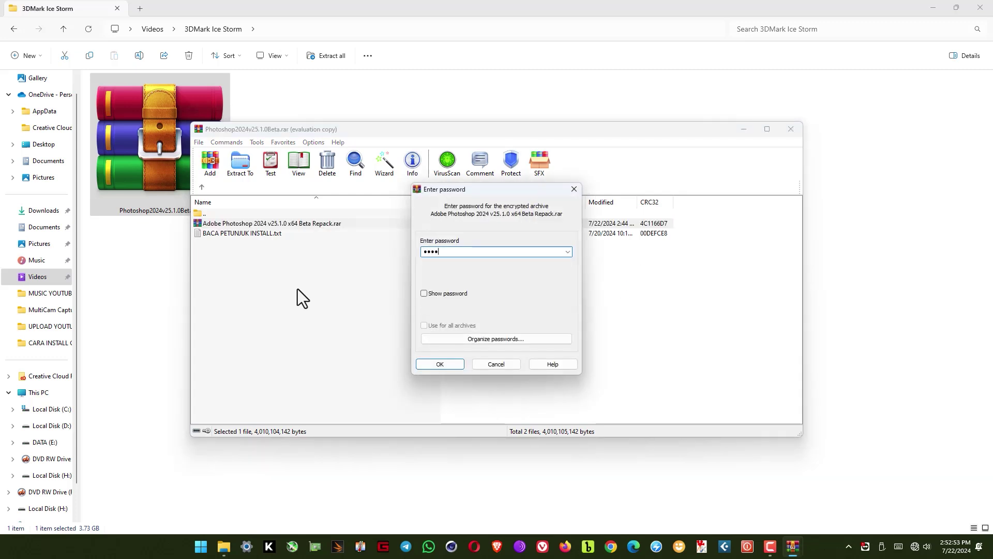
type("••")
left_click(436, 368)
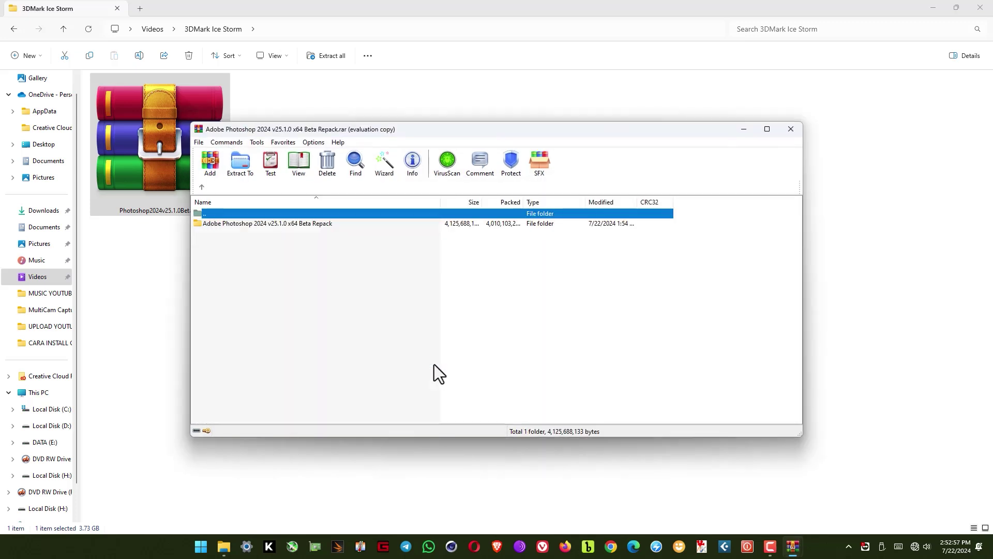
Run Adobe Photoshop 25.1 Beta.exe from the archive's Adobe Photoshop 2024 v25.1.0 x64 Beta Repack folder.
left_click(553, 287)
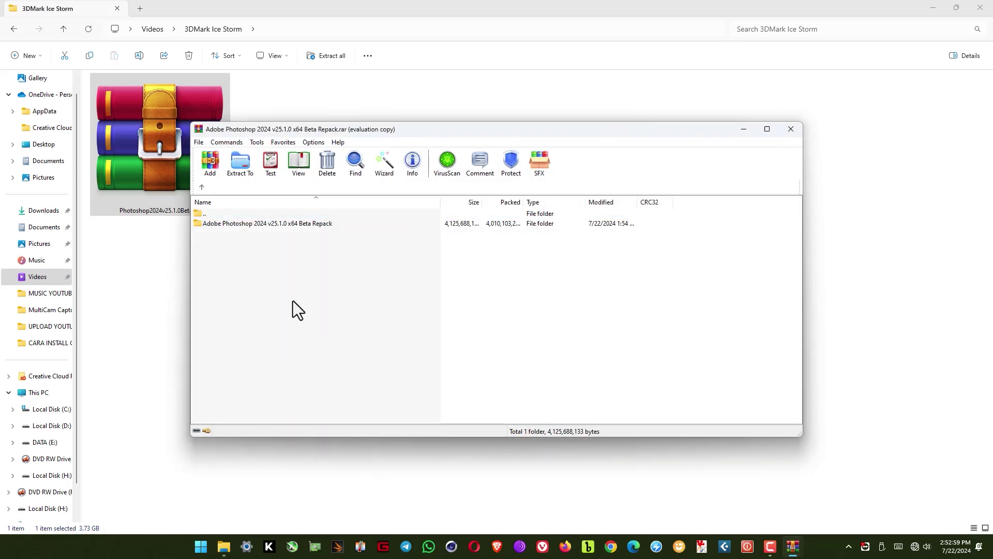
double_click(278, 226)
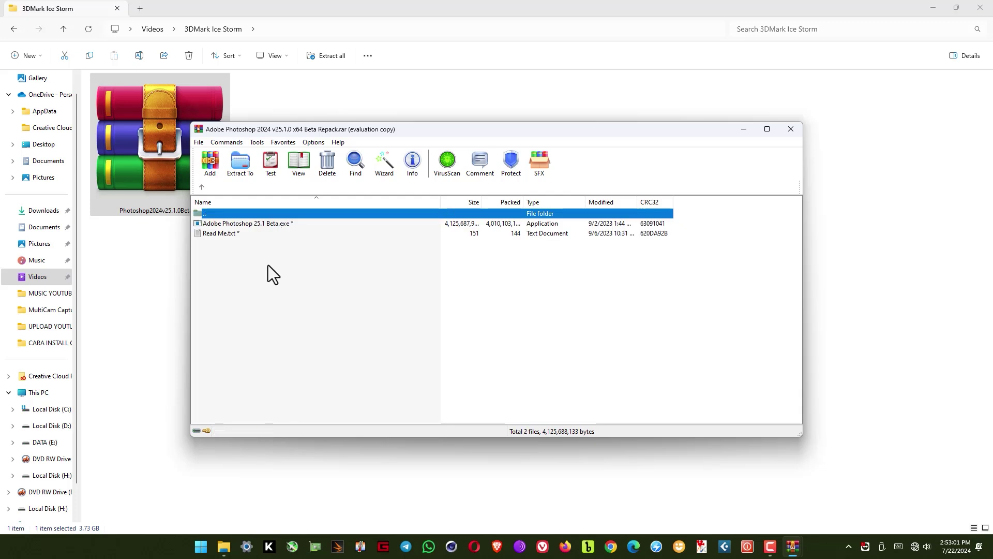
double_click(257, 225)
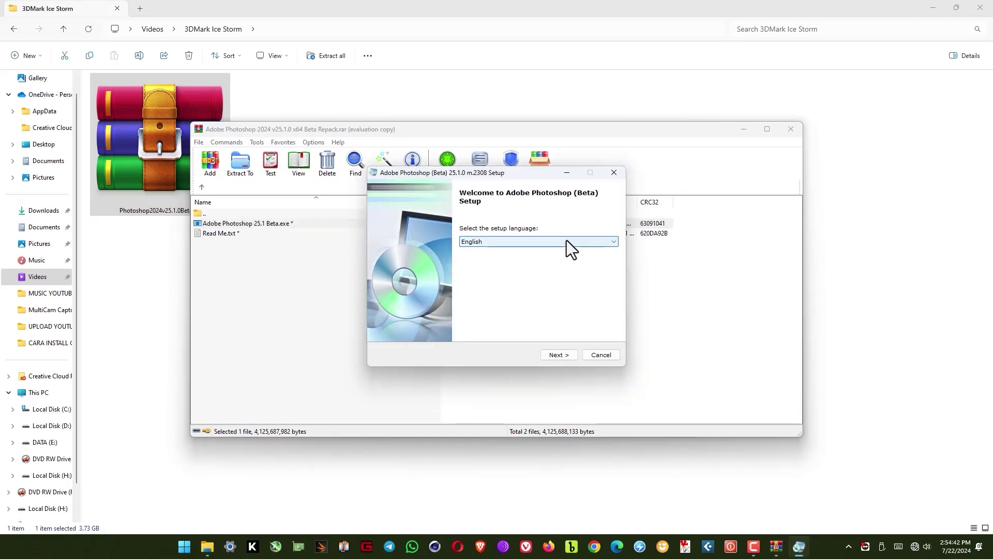
Install Adobe Photoshop (Beta) in English with the default destination folder, Start Menu and desktop shortcuts, and .psd association.
left_click(559, 355)
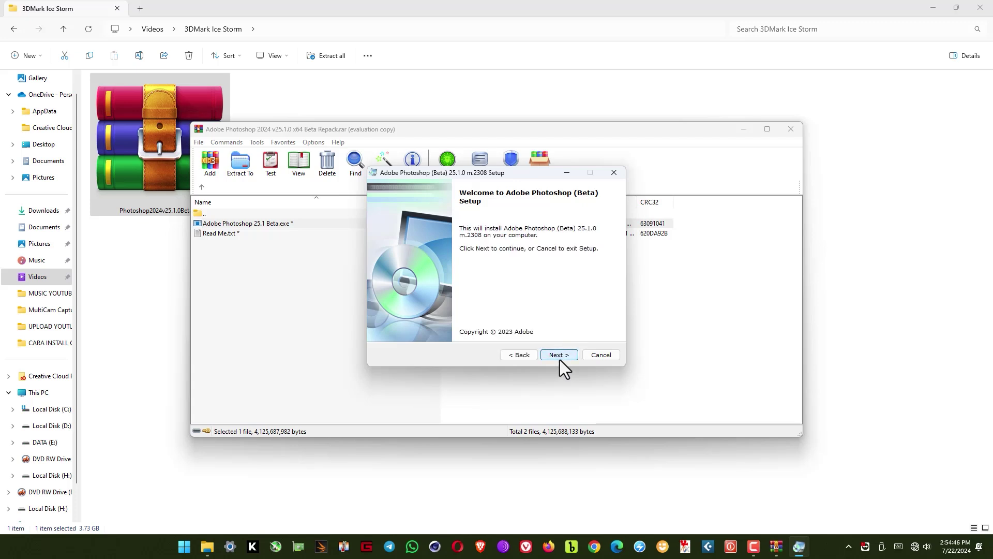
left_click(565, 356)
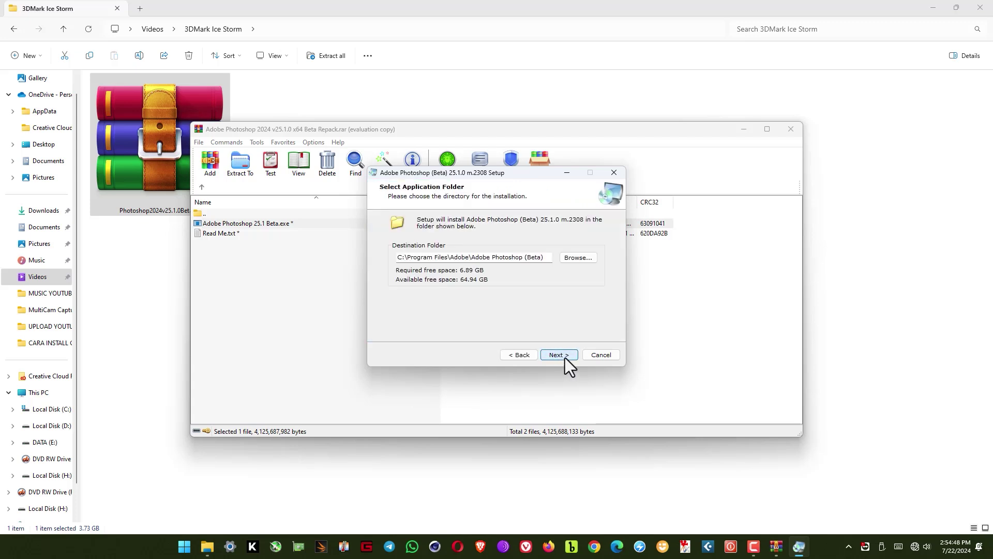
left_click(559, 356)
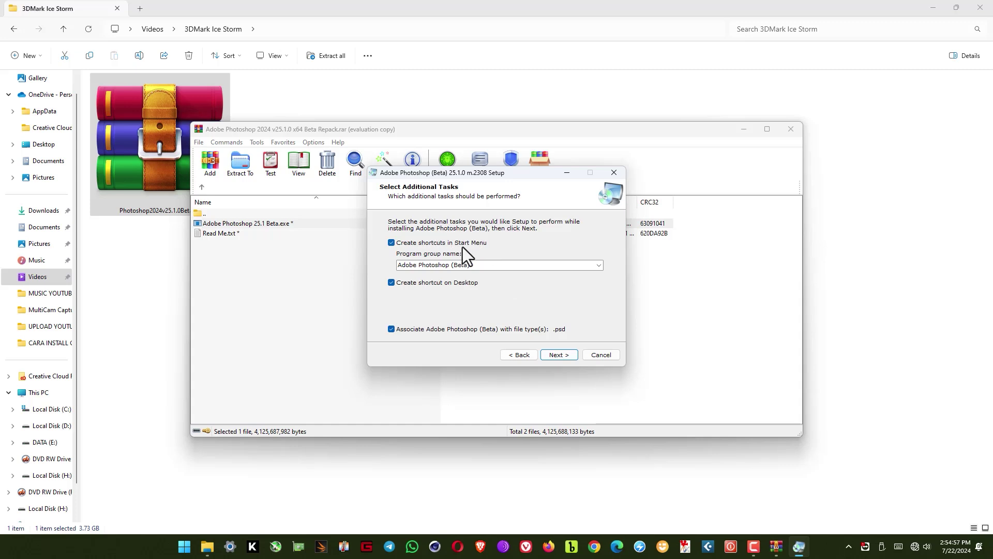
left_click(564, 357)
left_click(563, 354)
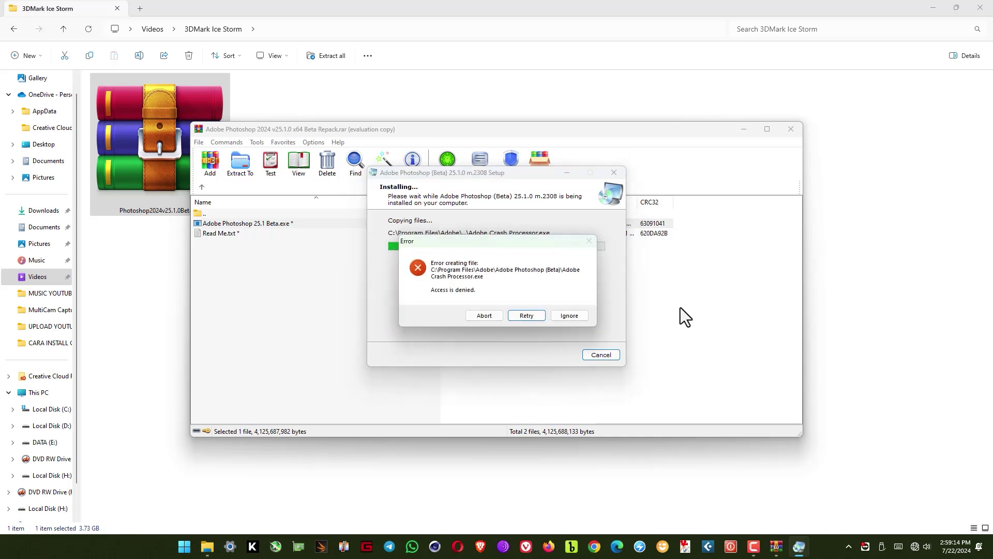
Ignore the Adobe Crash Processor.exe file error, finish setup with Launch Adobe Photoshop (Beta) enabled, and minimize the open windows.
left_click(574, 316)
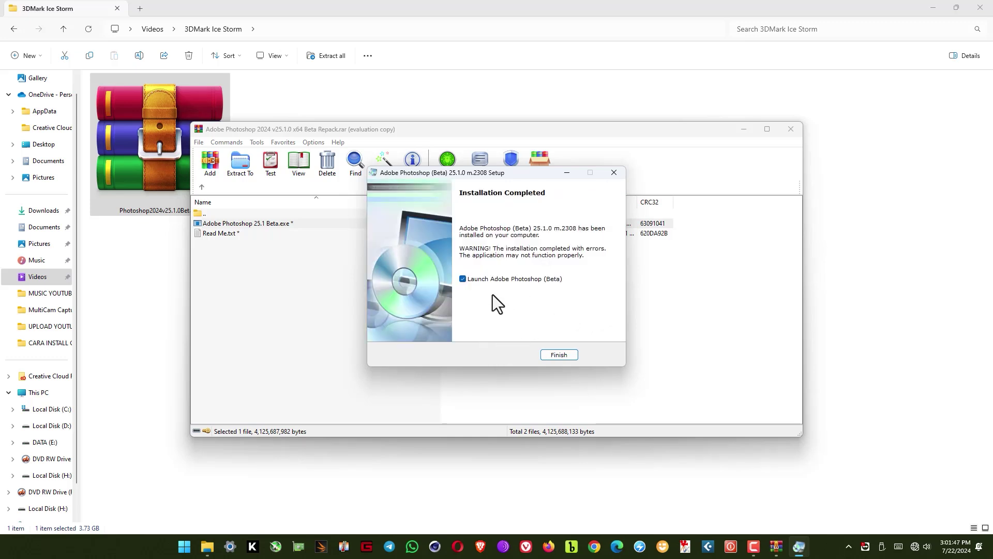
left_click(563, 356)
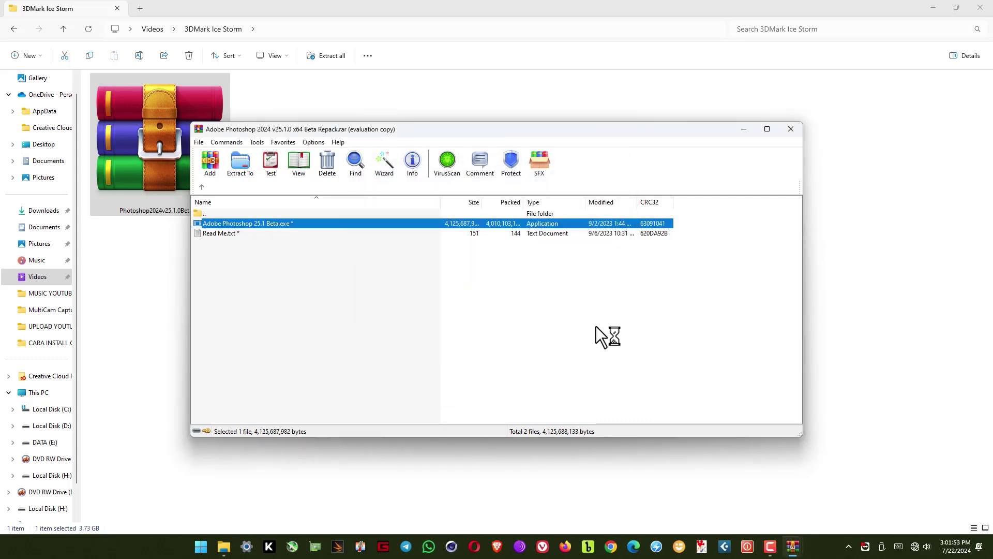
left_click(929, 15)
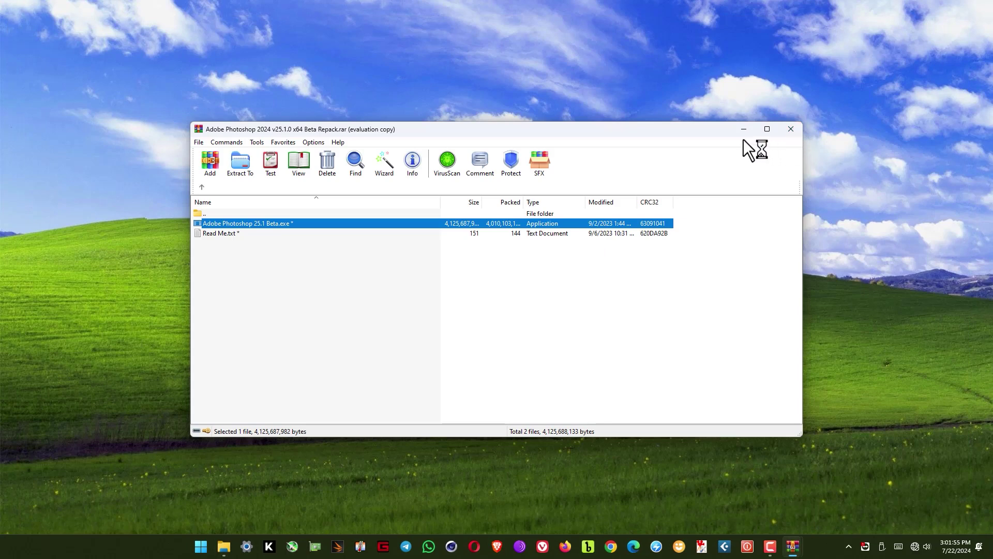
left_click(743, 130)
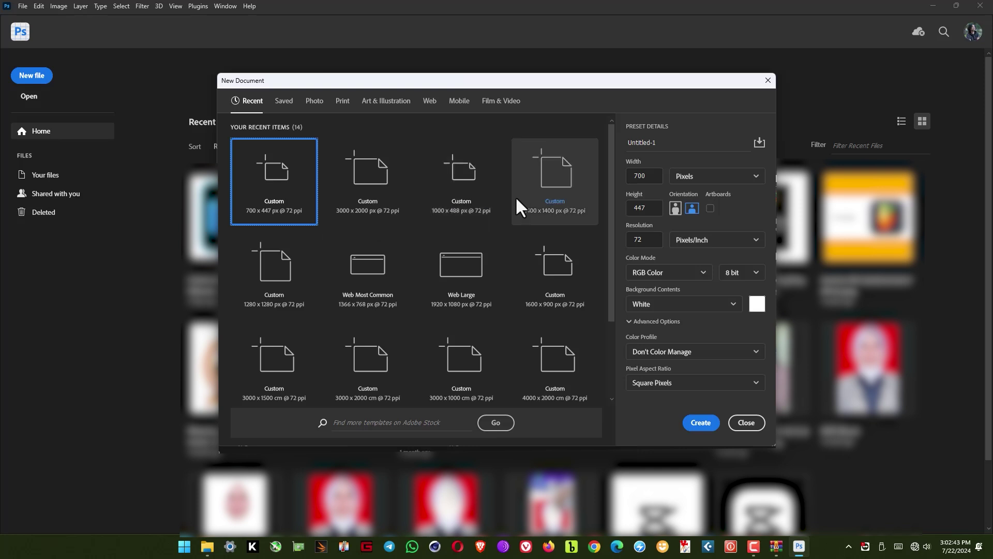
Create a new document from the recent custom 1400 x 1400 px preset at 72 ppi.
left_click(539, 176)
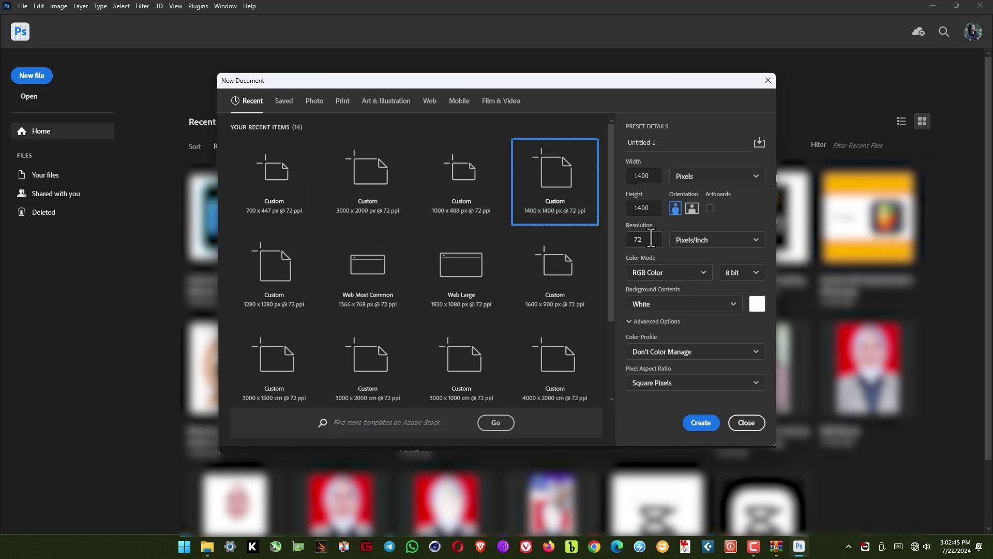
left_click(701, 422)
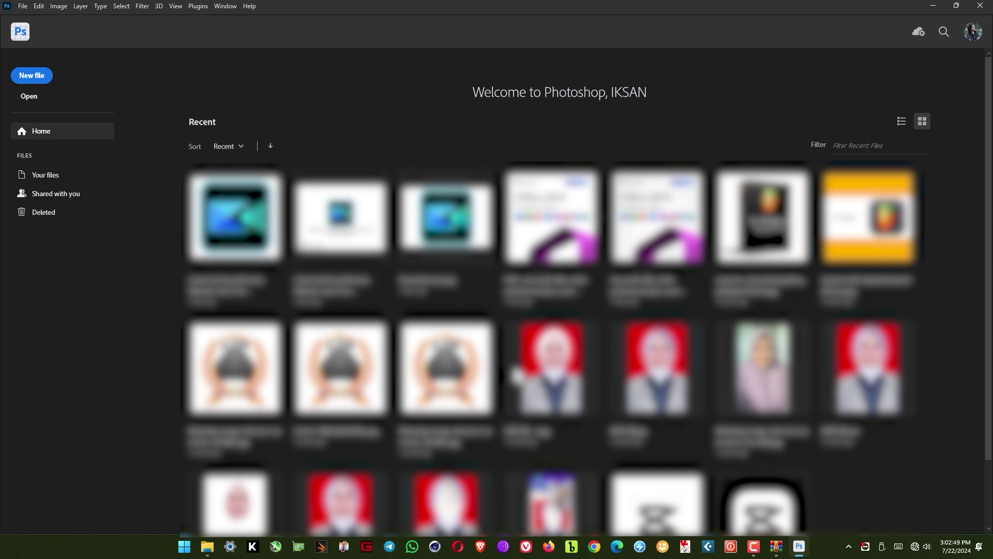